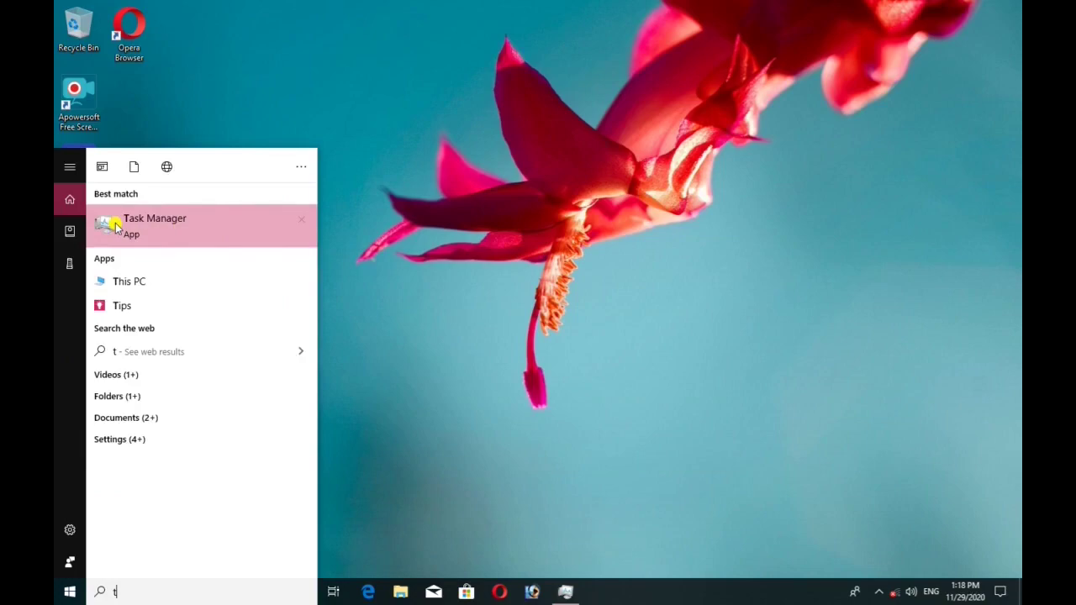
# - Open the file location of the Service Host: Local System process from Task Manager and move Task Manager out of the way
pyautogui.click(116, 226)
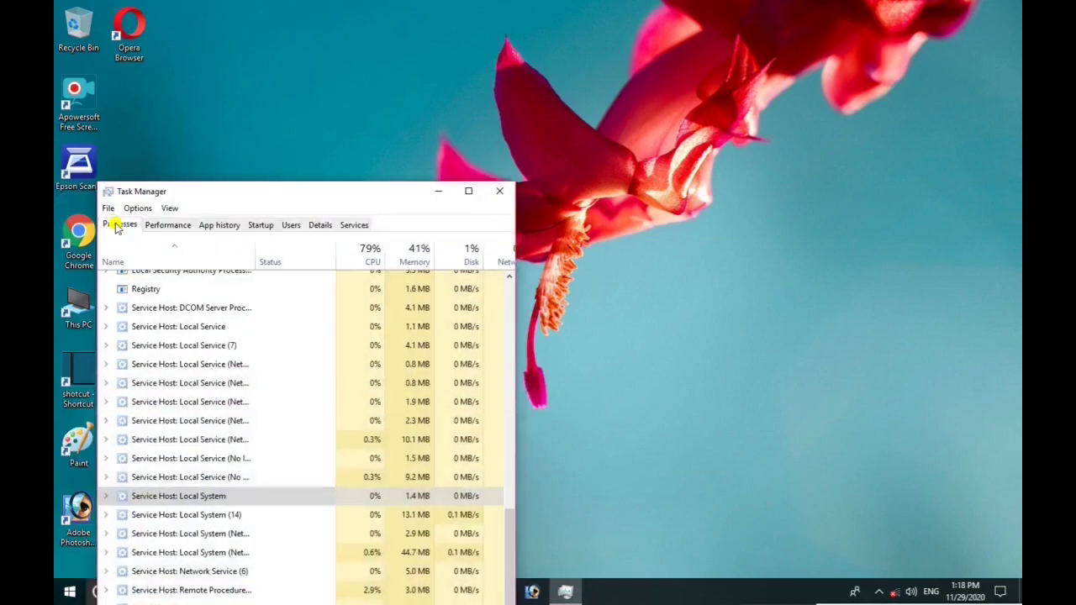
pyautogui.click(467, 192)
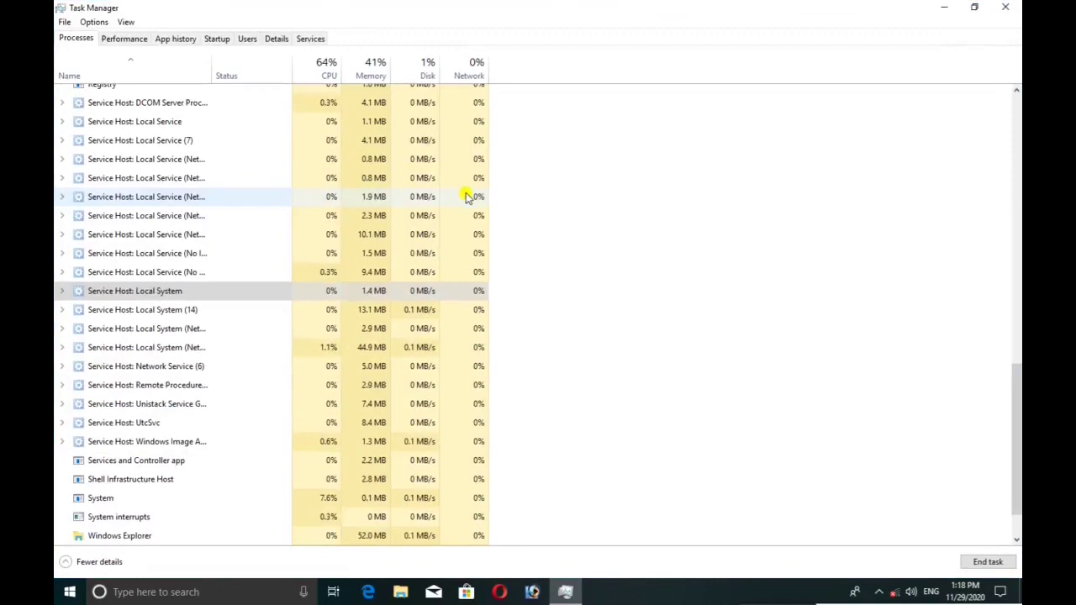
pyautogui.scroll(-1, 101, 218)
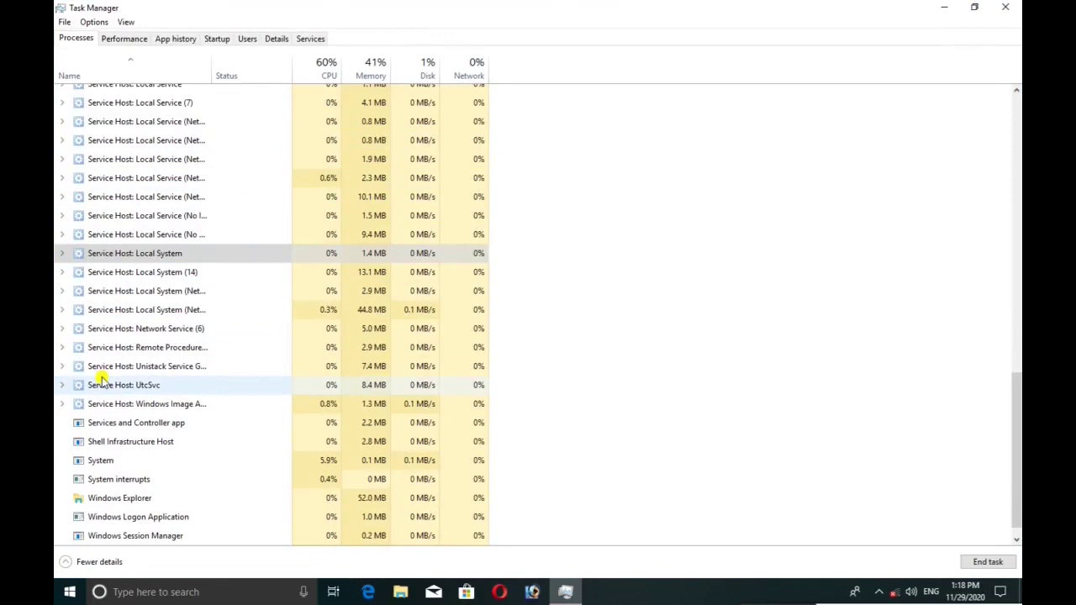
pyautogui.rightClick(179, 253)
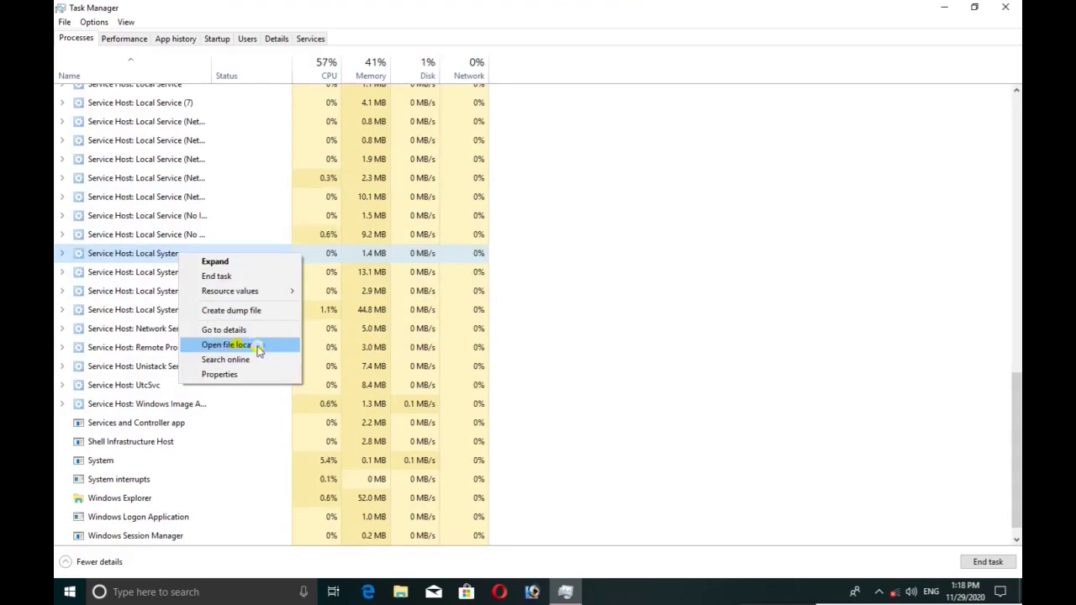
pyautogui.click(220, 346)
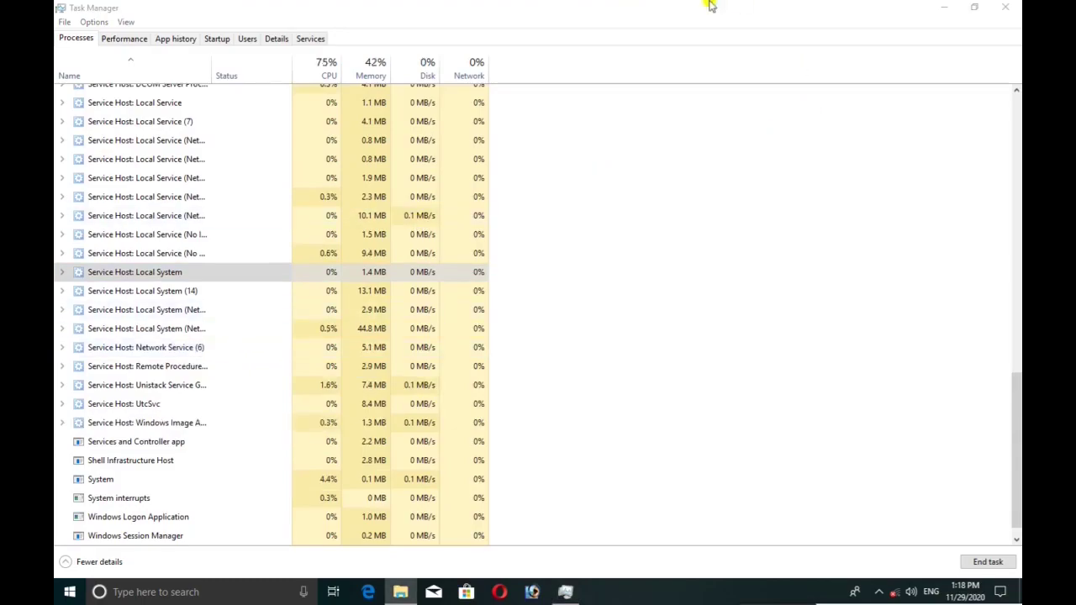
pyautogui.moveTo(710, 7); pyautogui.dragTo(539, 320)
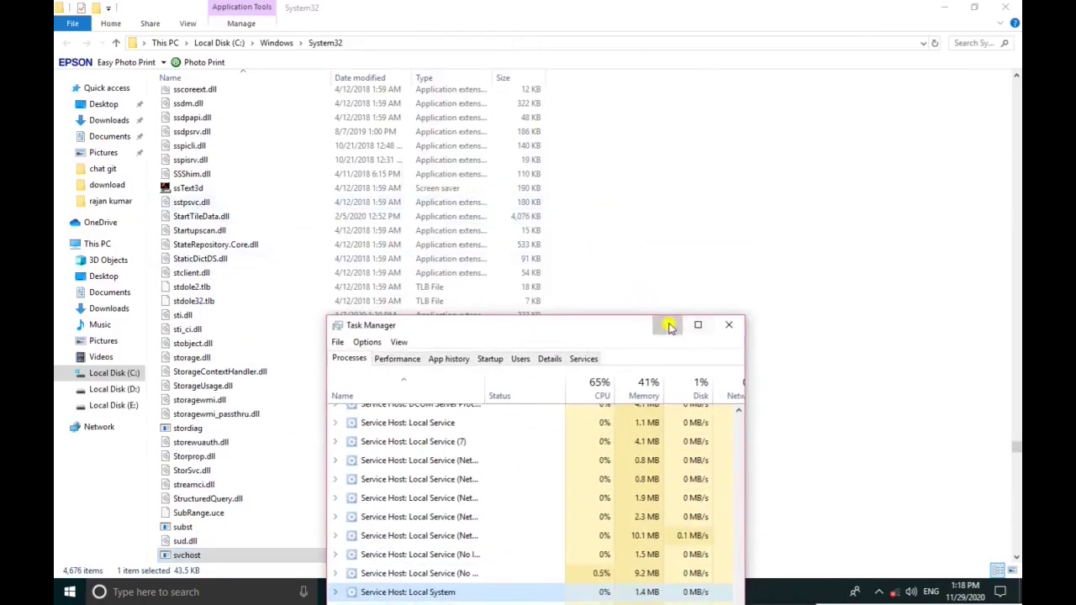
pyautogui.click(729, 321)
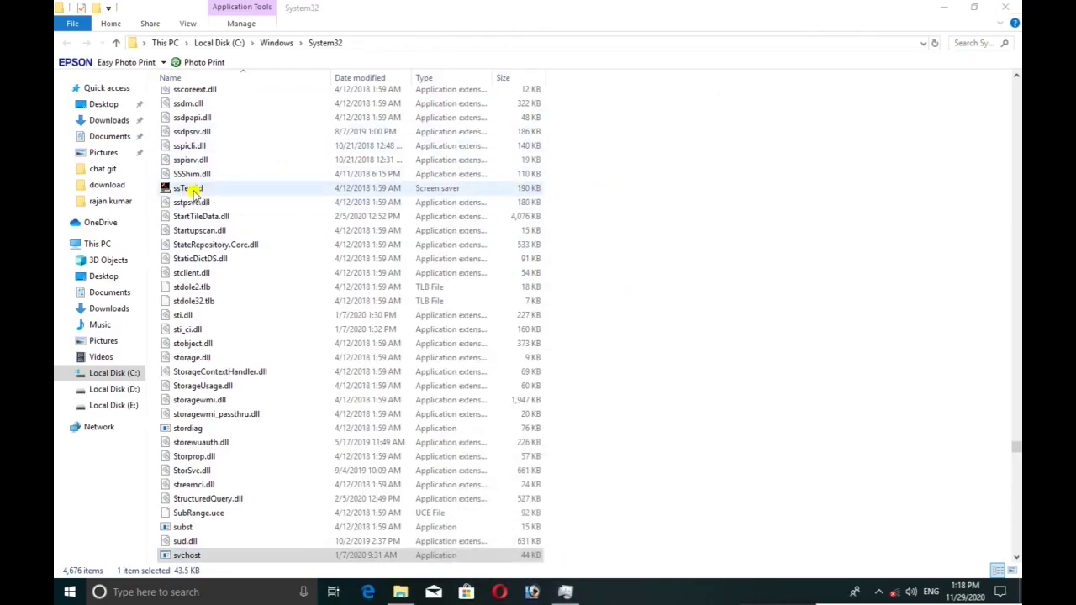
# - Search the System32 folder for ssT
pyautogui.click(973, 44)
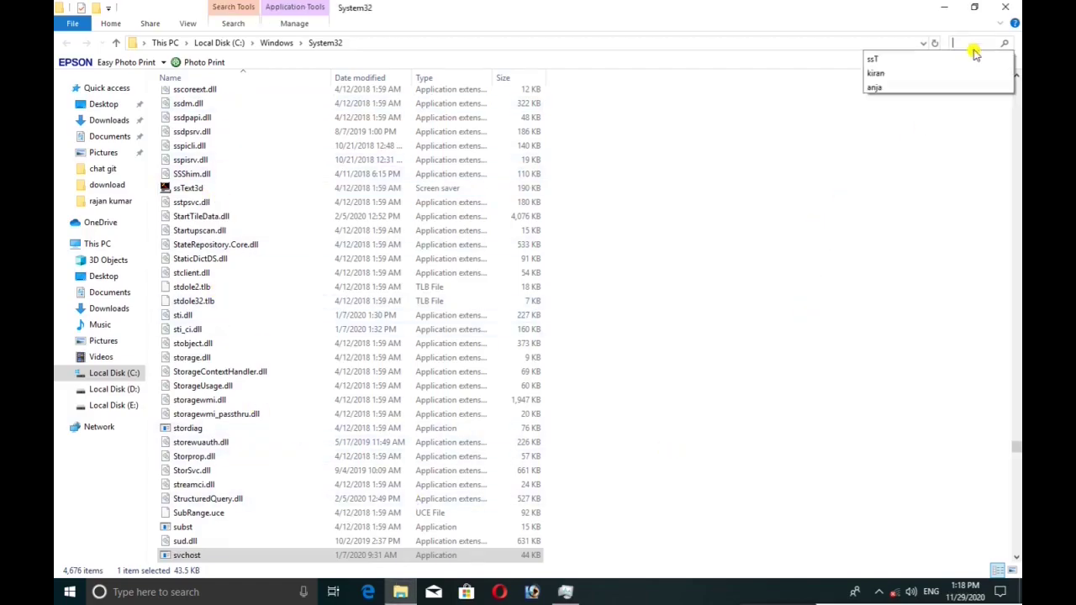
pyautogui.write('ss')
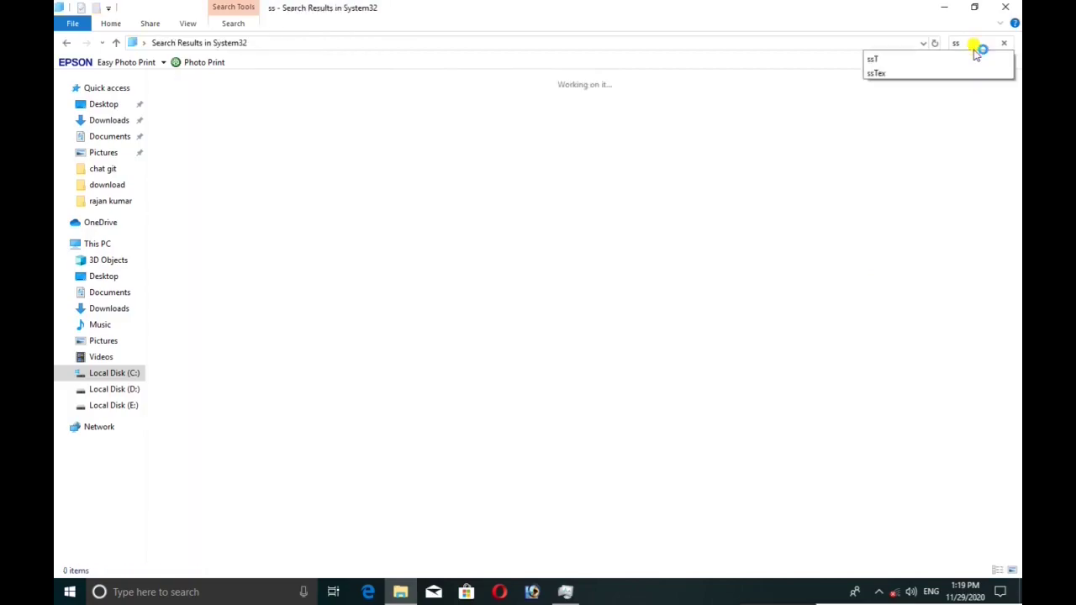
pyautogui.write('T')
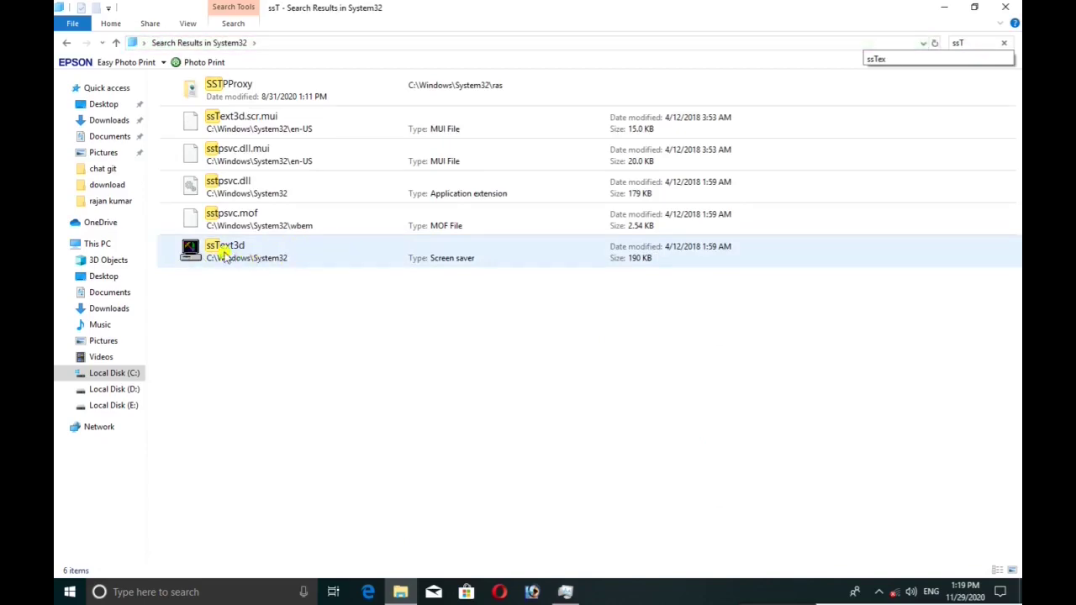
# - Install the ssText3d screen saver from the search results and choose 3D Text in the screen saver settings
pyautogui.rightClick(217, 246)
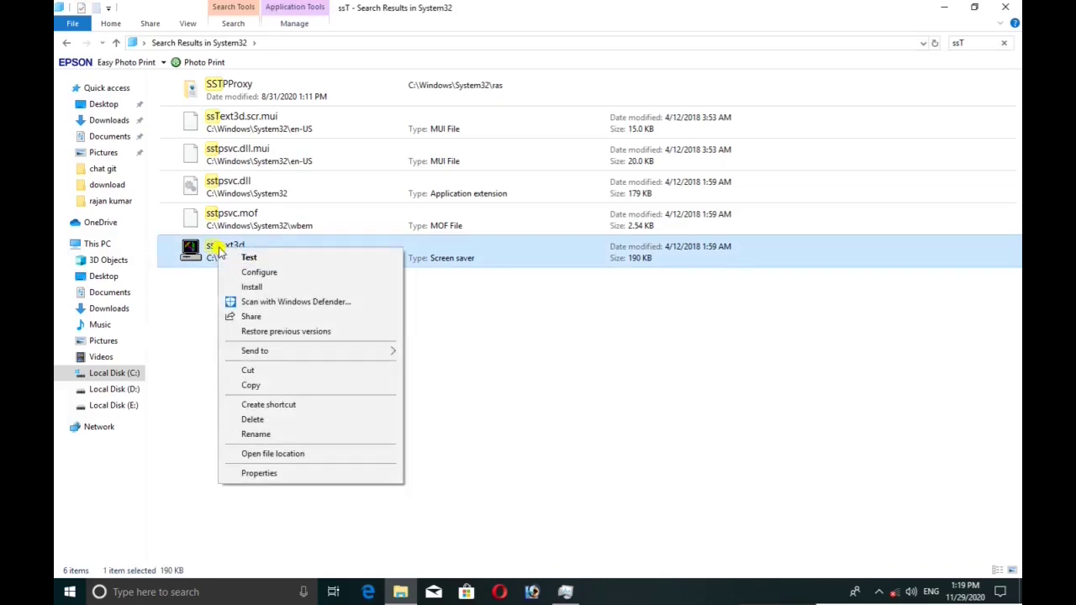
pyautogui.click(242, 290)
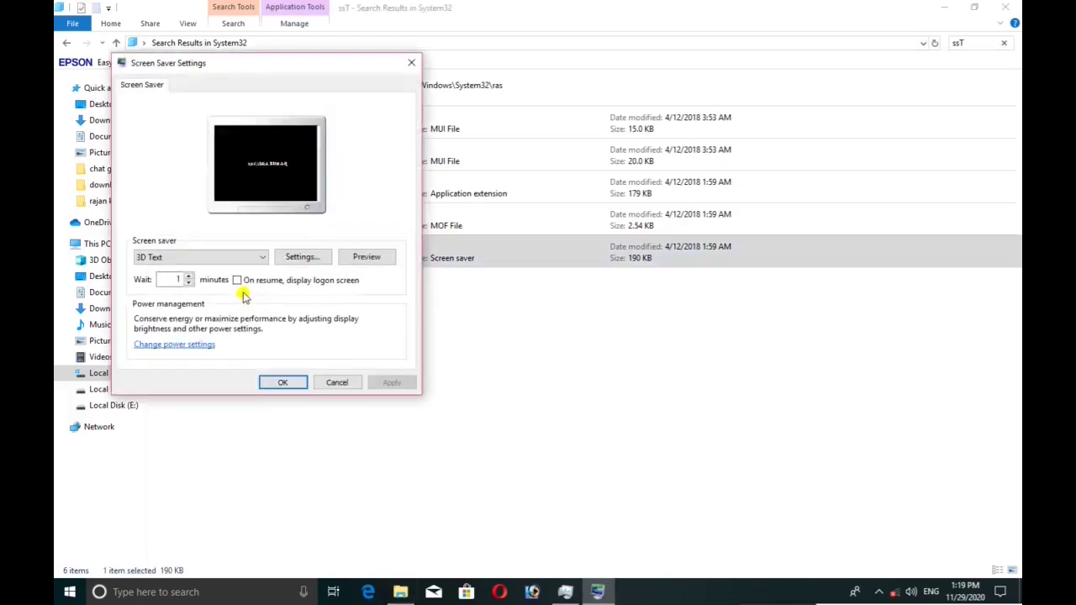
pyautogui.moveTo(246, 66); pyautogui.dragTo(497, 127)
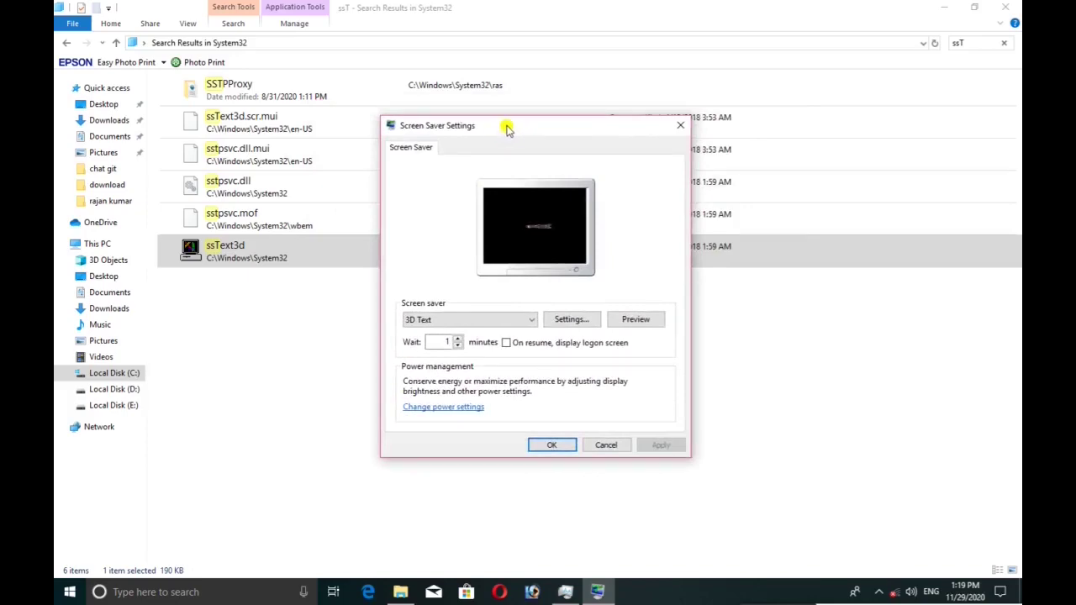
pyautogui.moveTo(509, 128)
pyautogui.mouseDown()
pyautogui.moveTo(577, 123)
pyautogui.moveTo(499, 113)
pyautogui.moveTo(514, 121)
pyautogui.mouseUp()
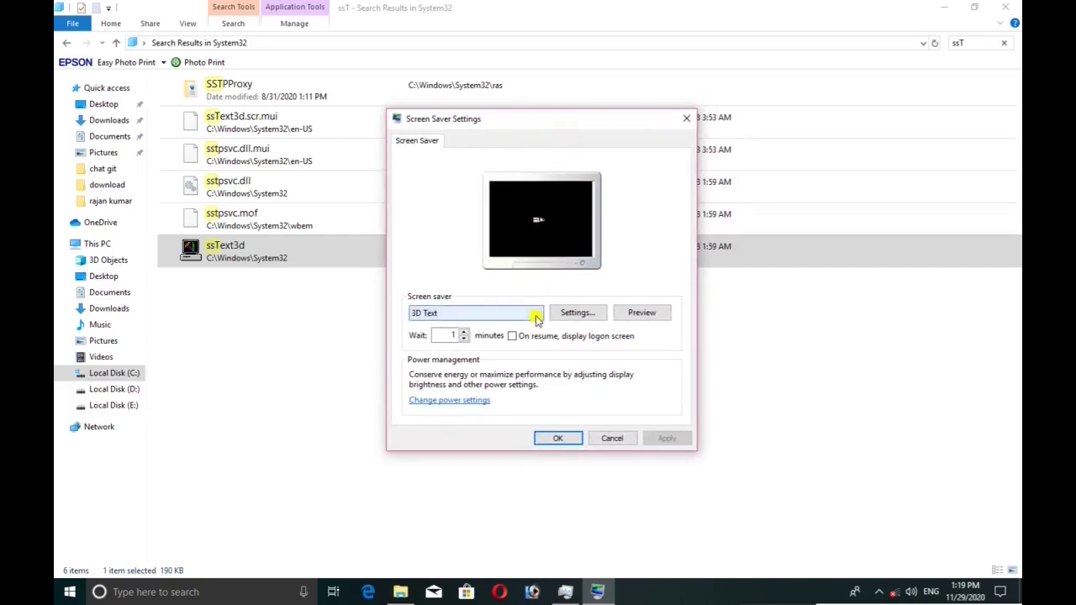
pyautogui.click(534, 317)
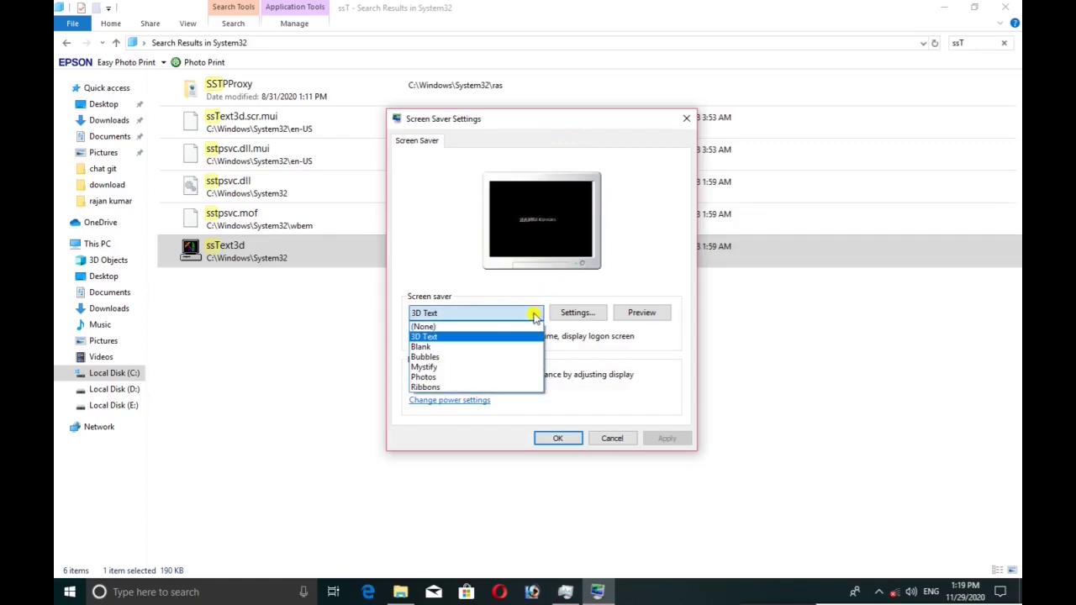
pyautogui.click(441, 335)
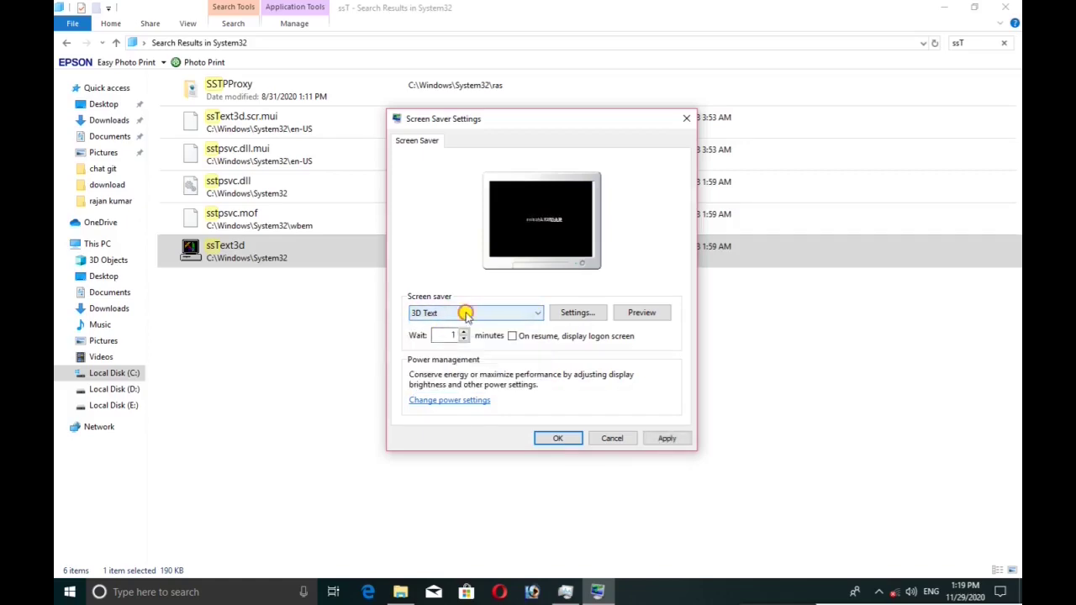
# - Select the Bubbles screen saver and preview it in full screen
pyautogui.click(466, 313)
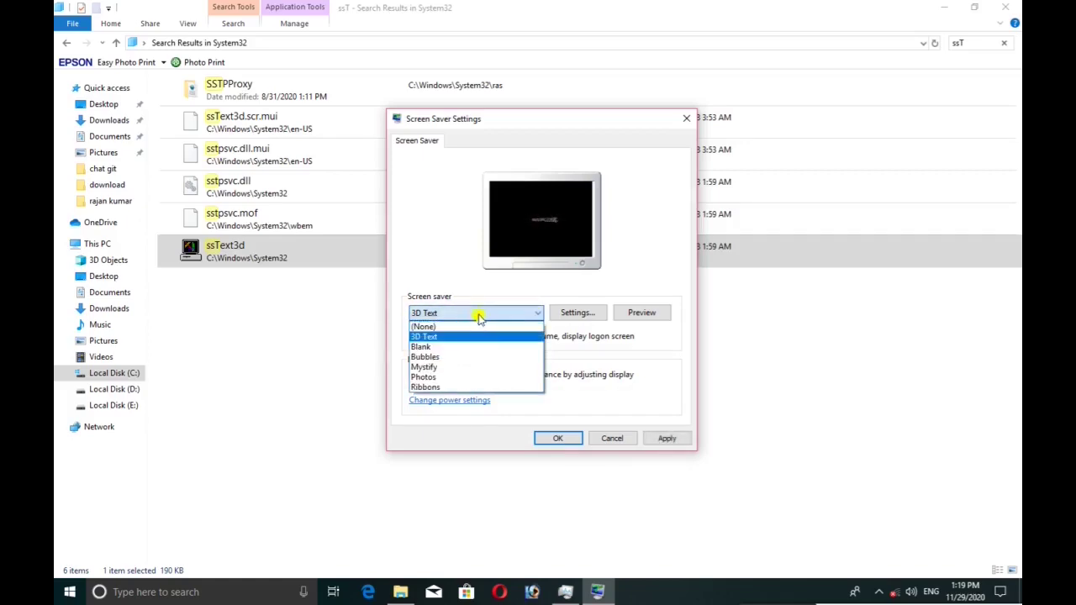
pyautogui.click(437, 357)
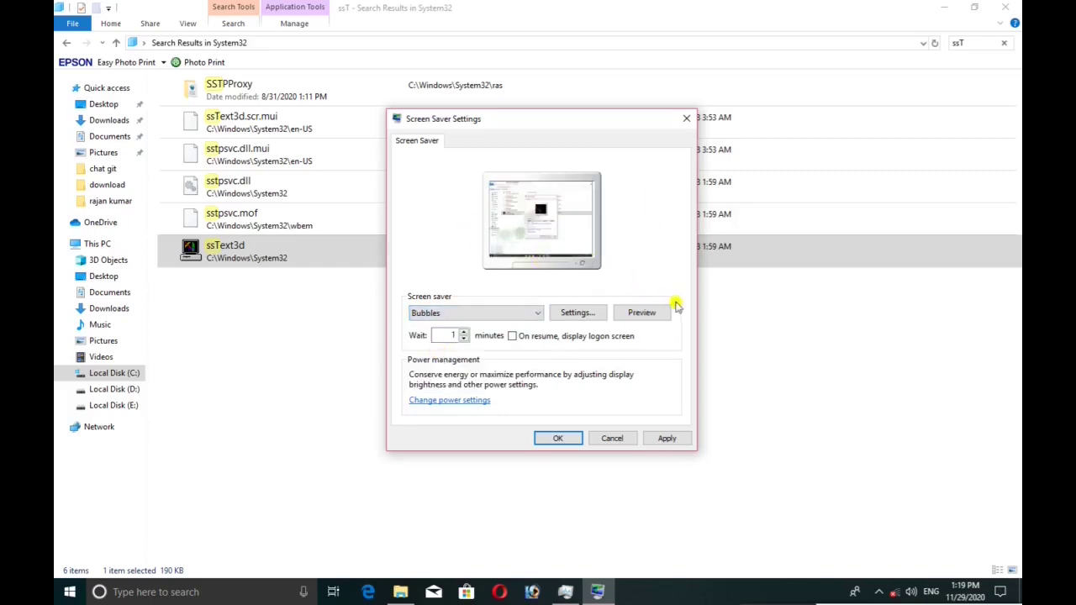
pyautogui.click(636, 312)
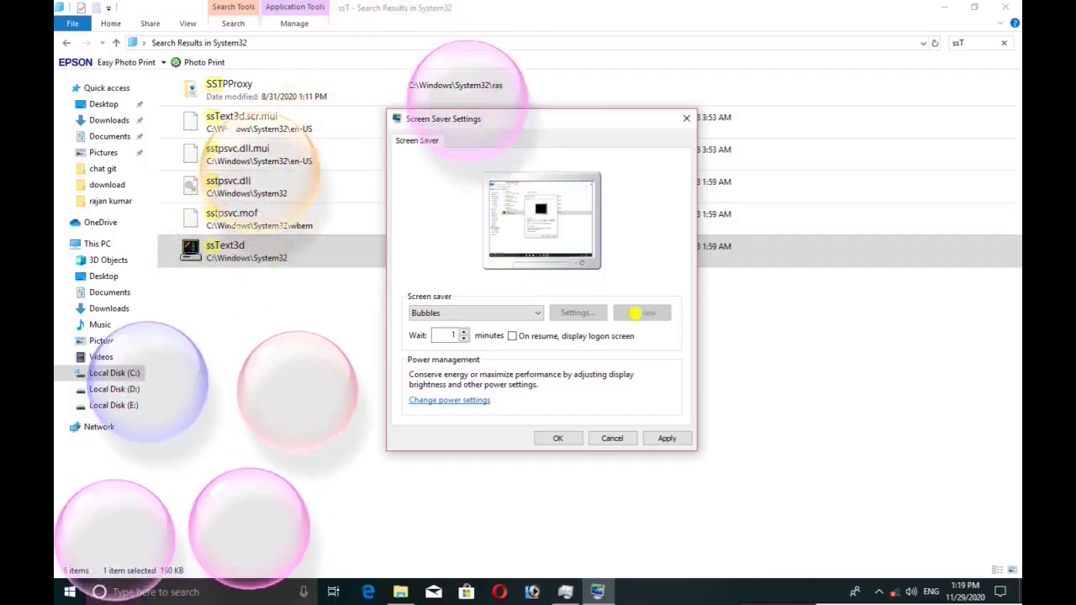
# - Switch the screen saver to Mystify and preview it in full screen
pyautogui.click(450, 313)
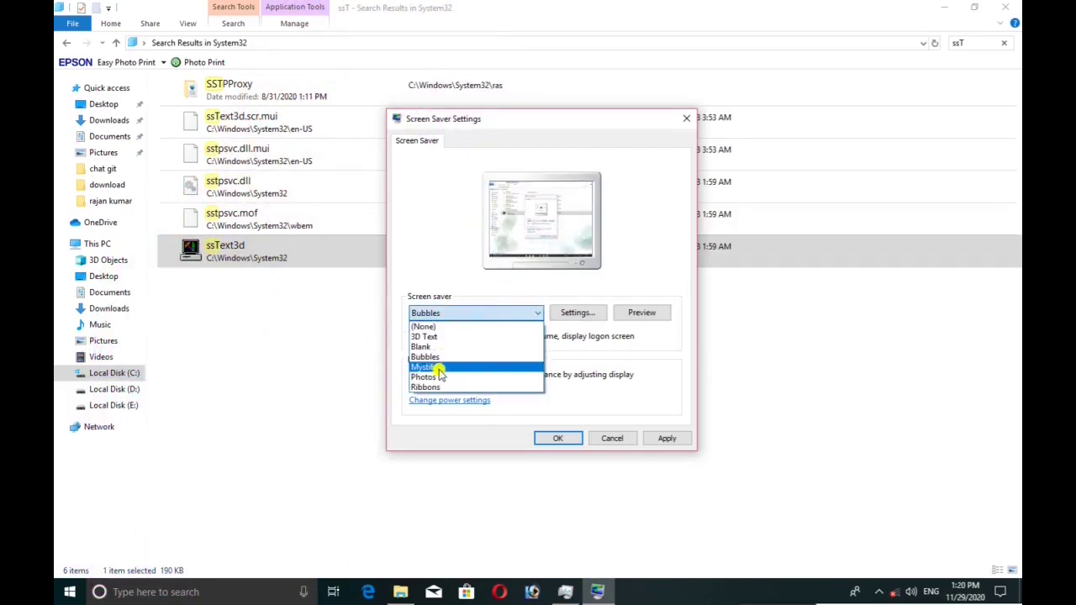
pyautogui.click(432, 367)
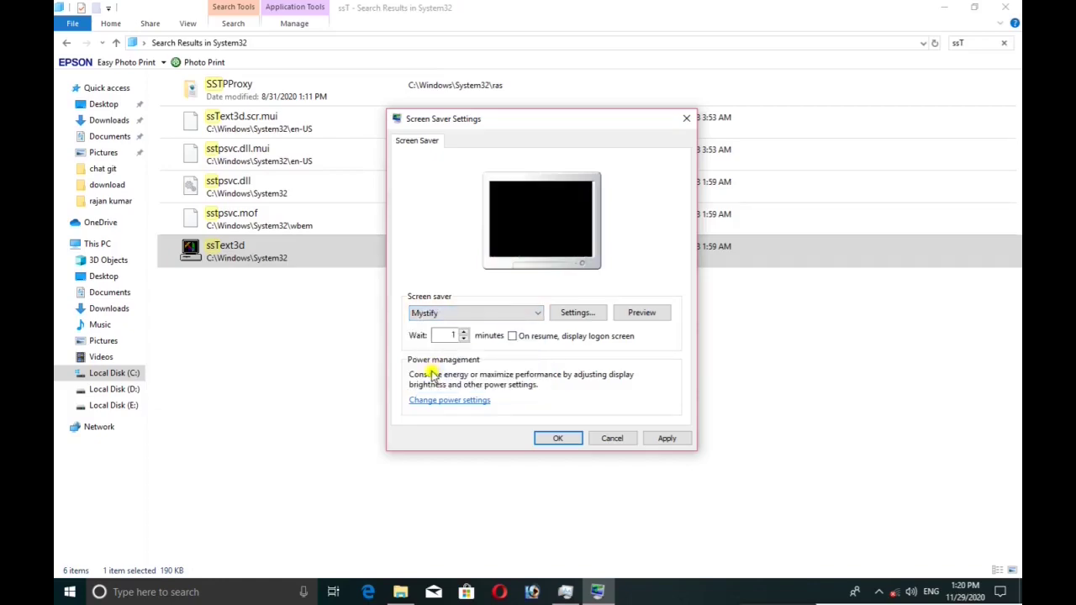
pyautogui.click(639, 312)
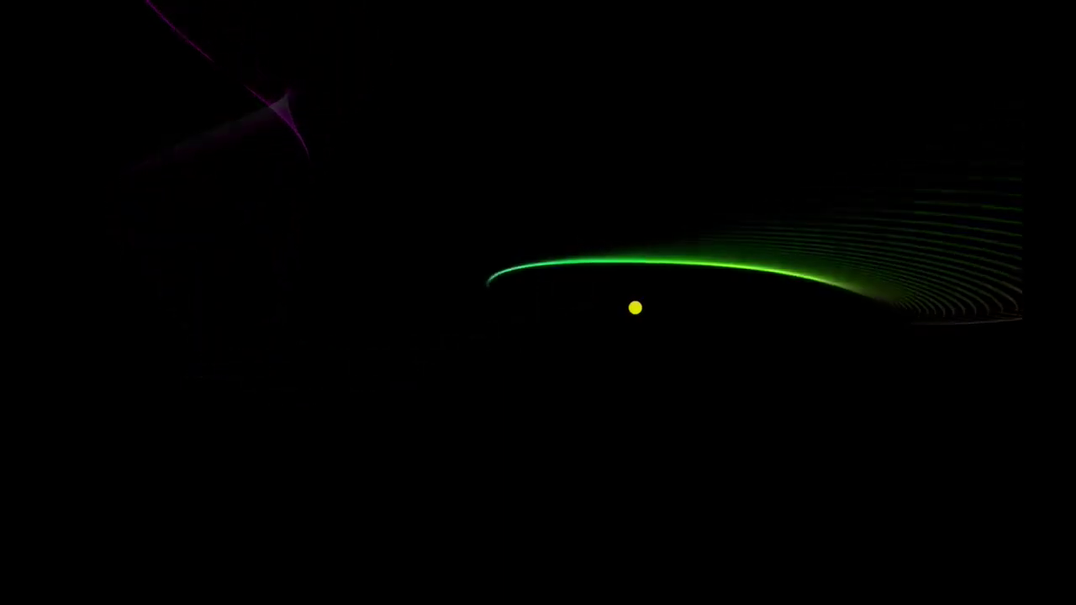
pyautogui.moveTo(611, 264)
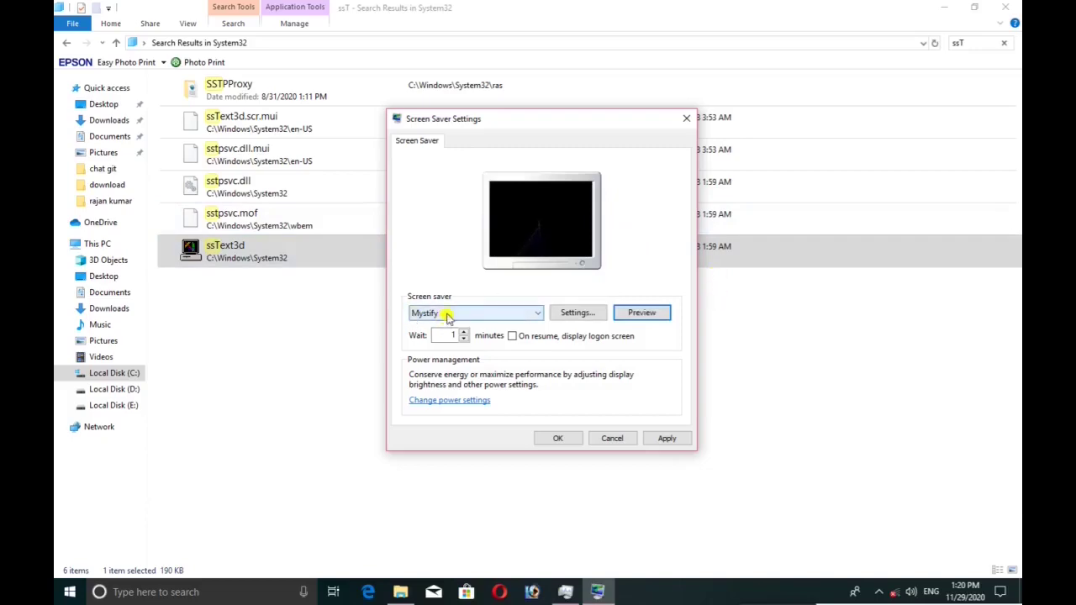
# - Change the screen saver to Ribbons and preview it in full screen
pyautogui.click(448, 315)
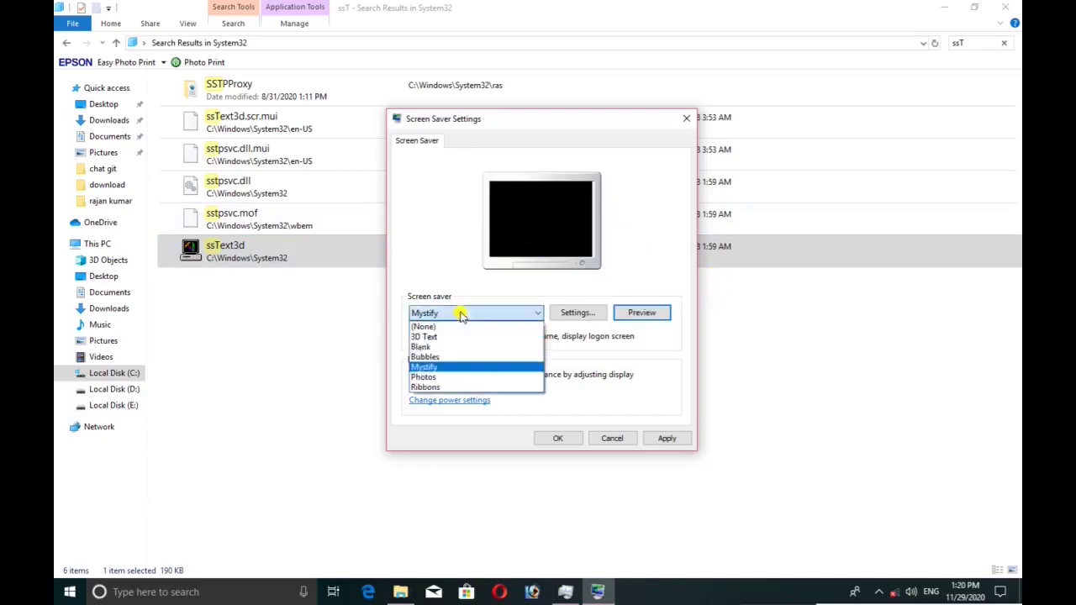
pyautogui.click(424, 389)
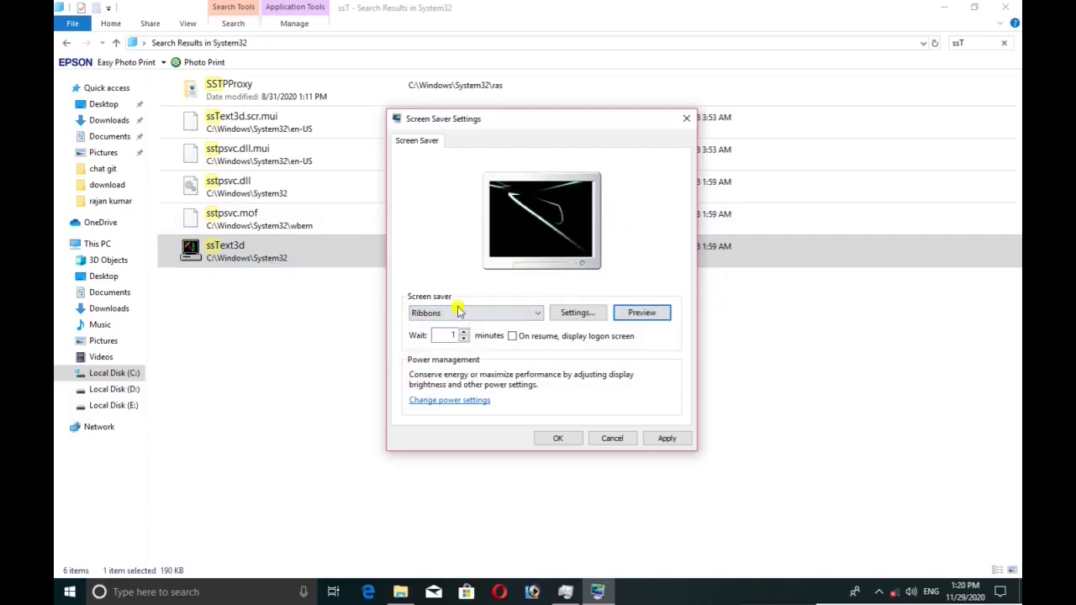
pyautogui.click(639, 312)
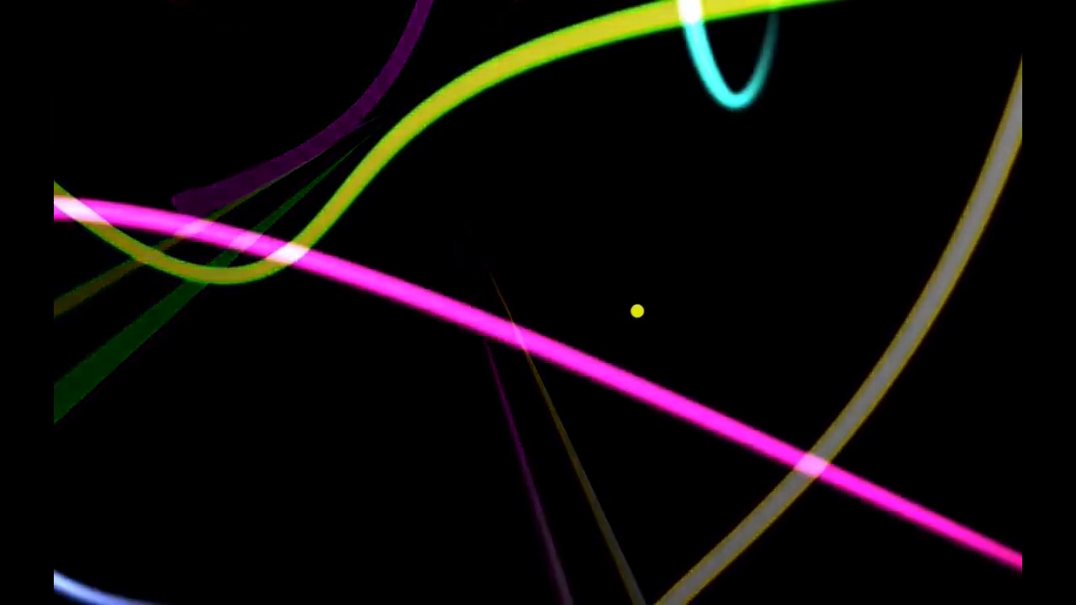
pyautogui.moveTo(637, 310)
# - Set the screen saver back to 3D Text and open its detailed settings
pyautogui.click(439, 312)
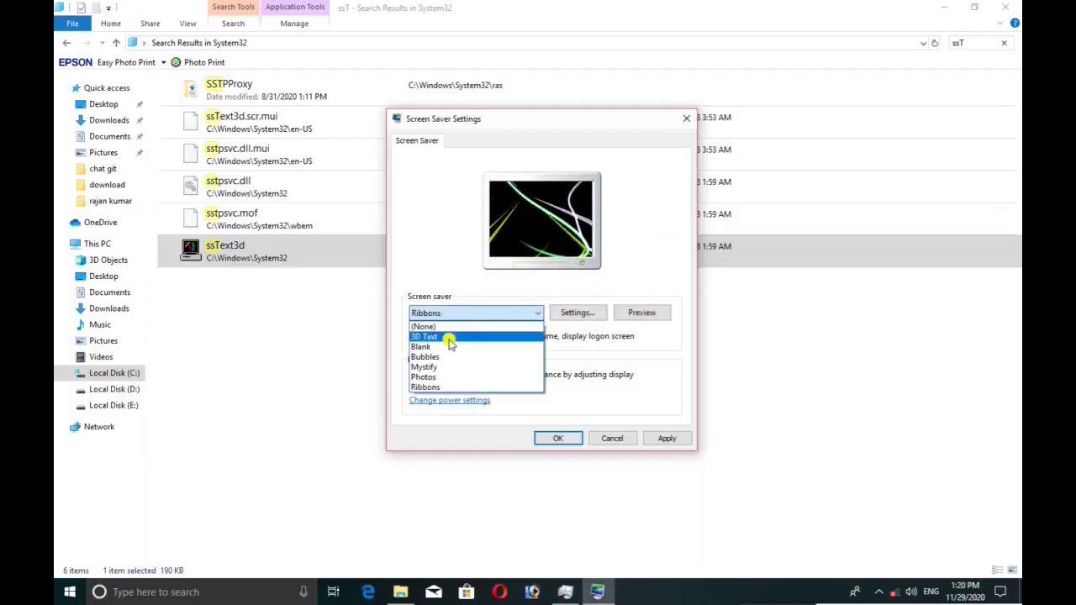
pyautogui.click(430, 337)
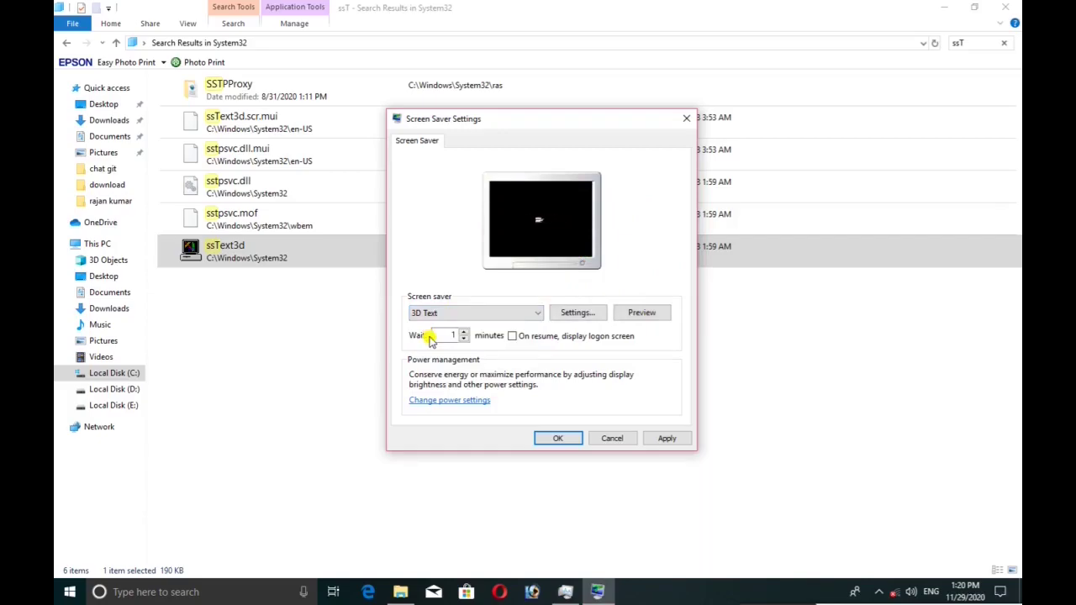
pyautogui.click(568, 315)
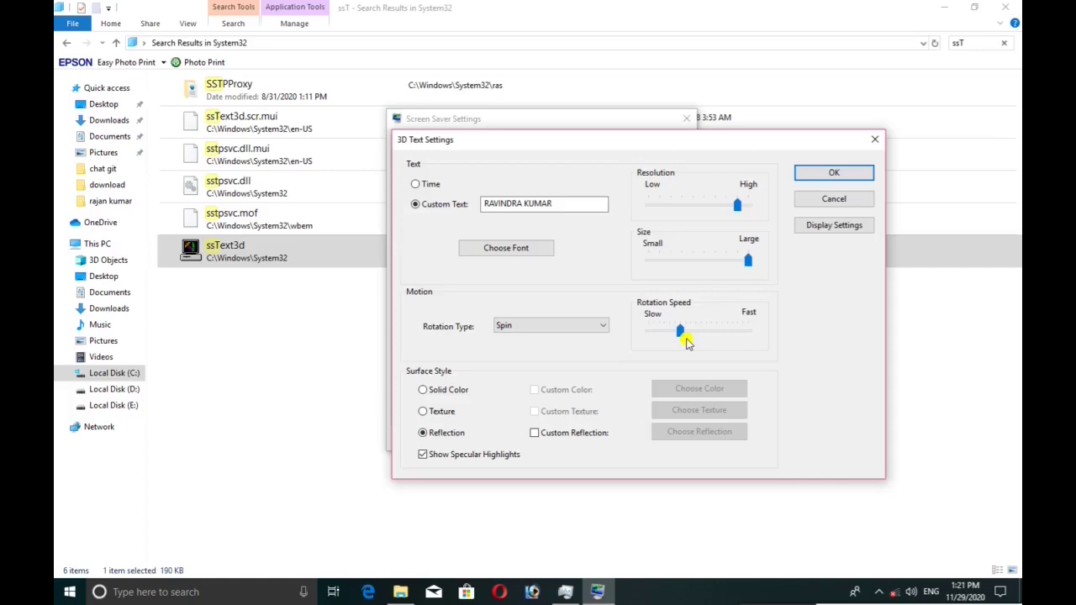
# - Try the Aparajita and Arial fonts for the 3D text, and confirm Algerian in Bold as the font
pyautogui.click(503, 256)
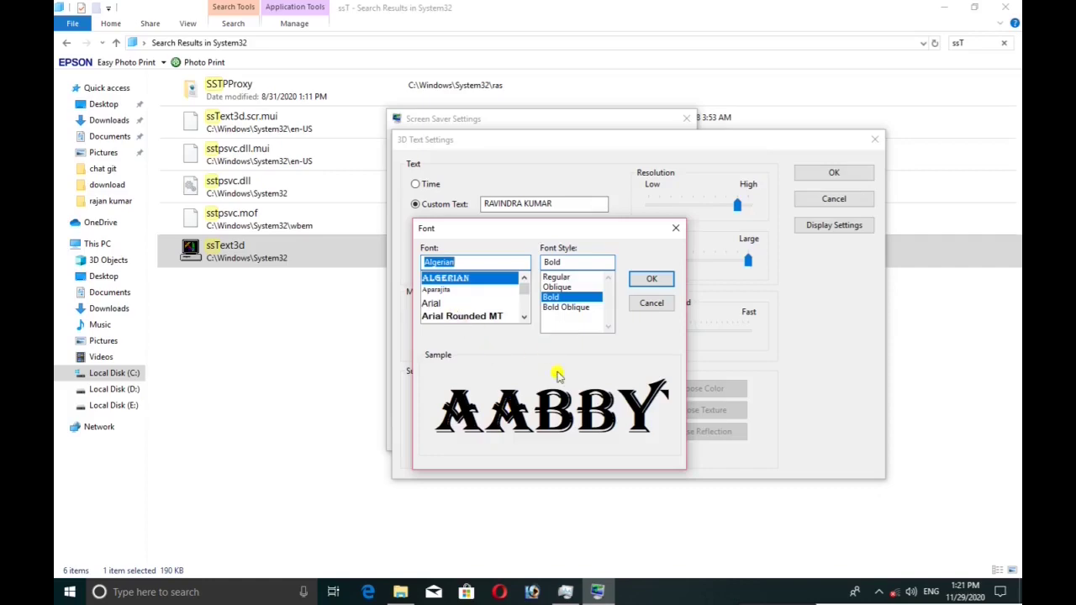
pyautogui.click(435, 290)
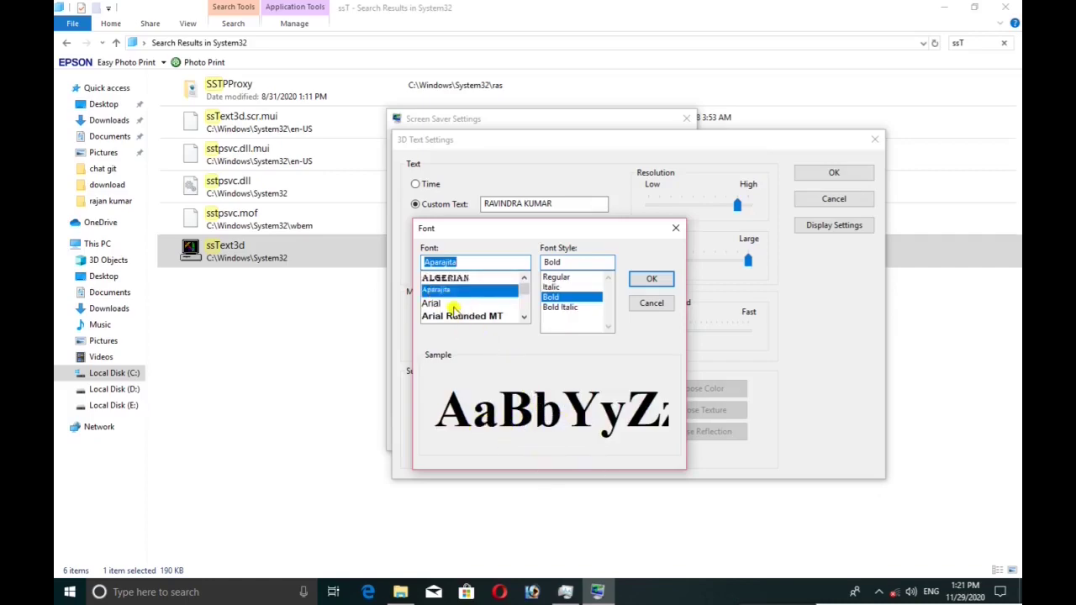
pyautogui.click(432, 303)
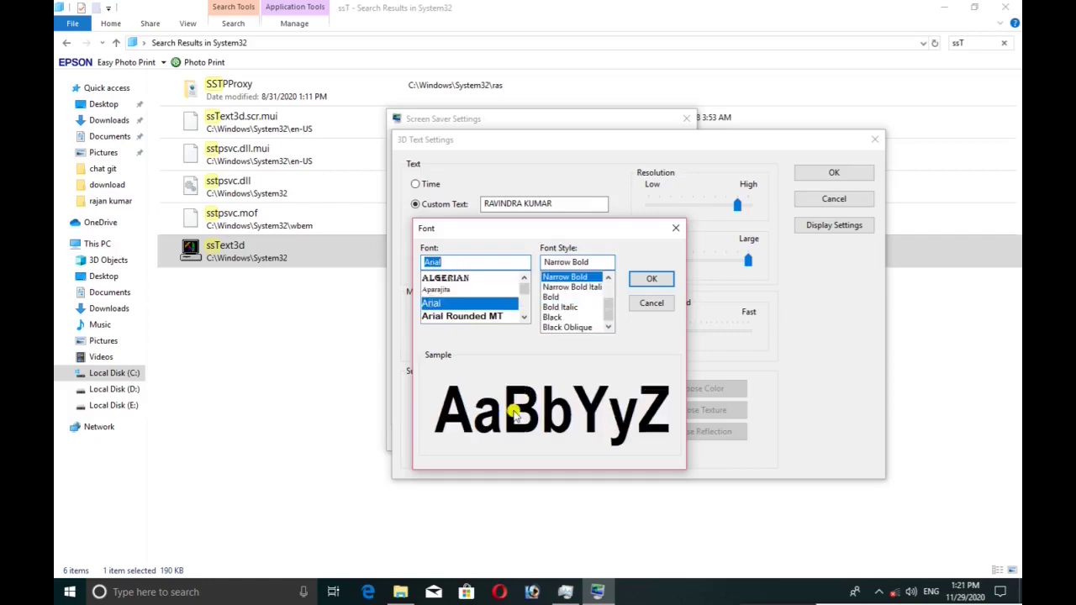
pyautogui.click(451, 278)
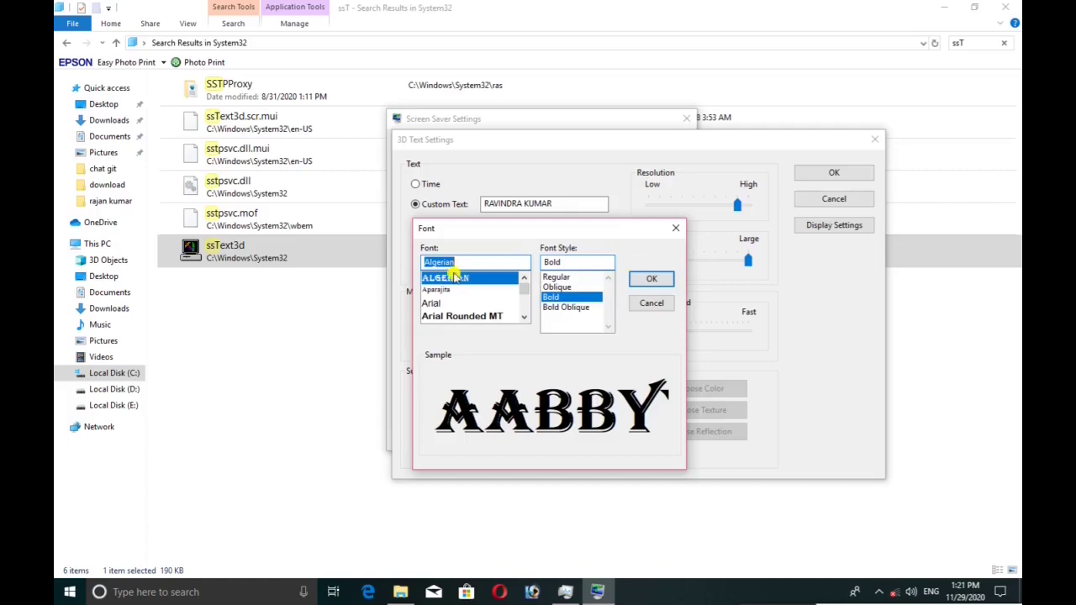
pyautogui.click(645, 279)
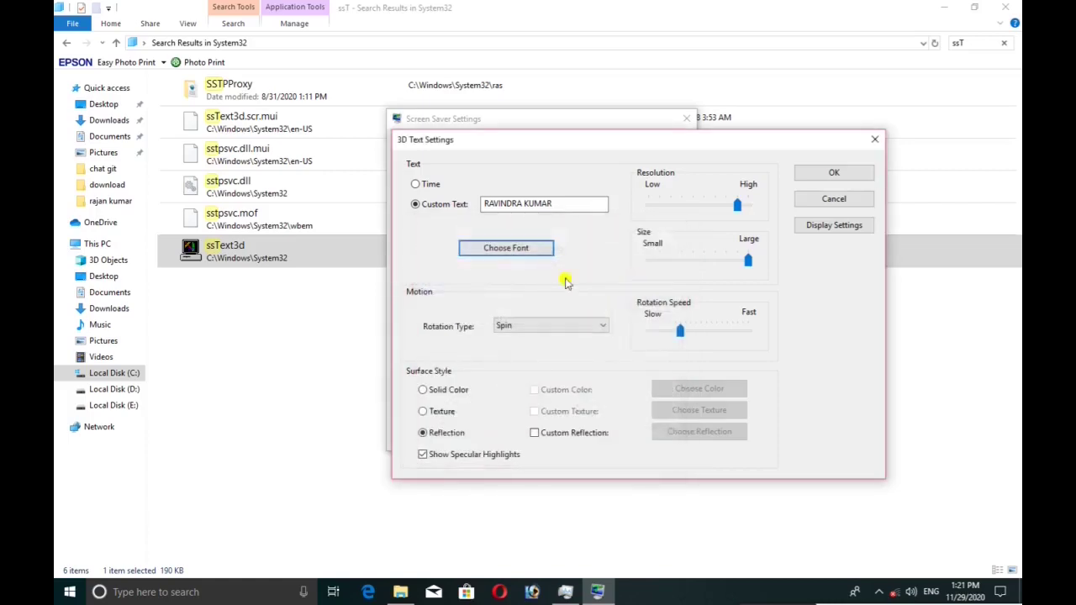
# - Choose Spin as the rotation type for the 3D text and confirm the 3D Text settings
pyautogui.click(522, 326)
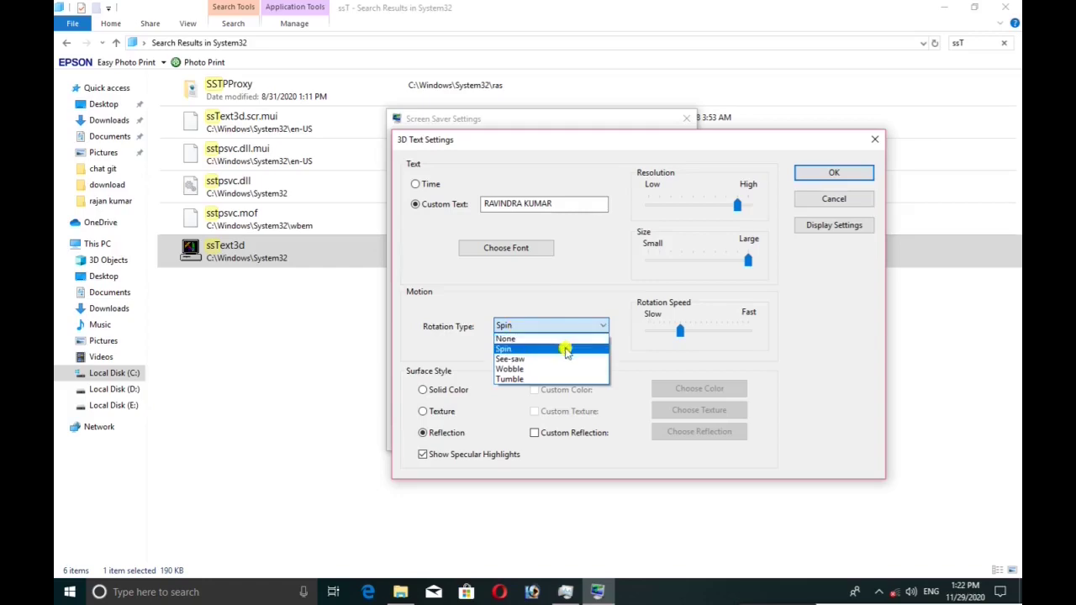
pyautogui.click(511, 349)
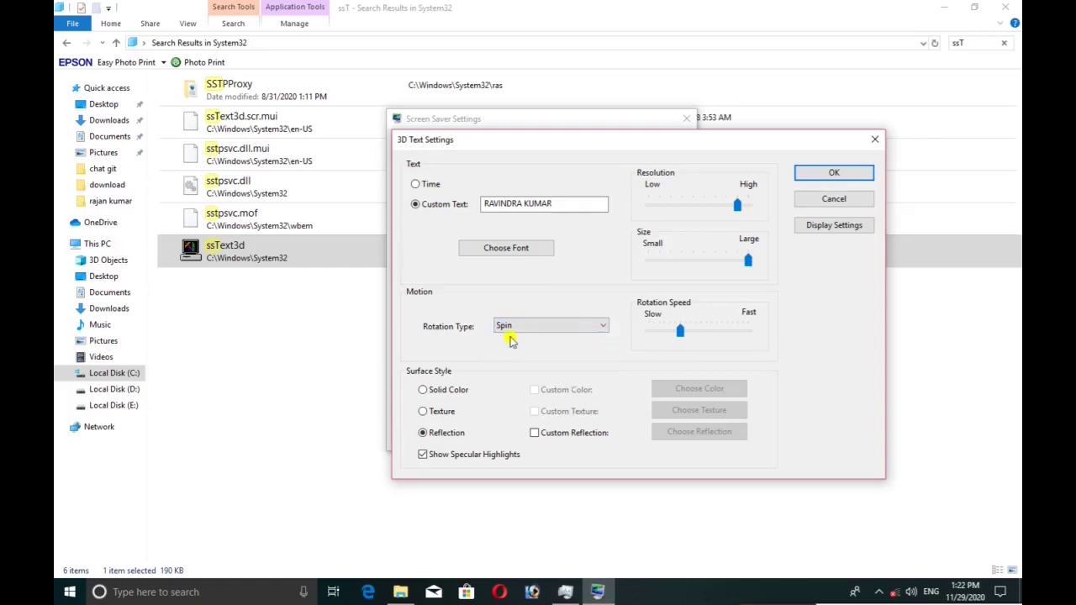
pyautogui.click(572, 328)
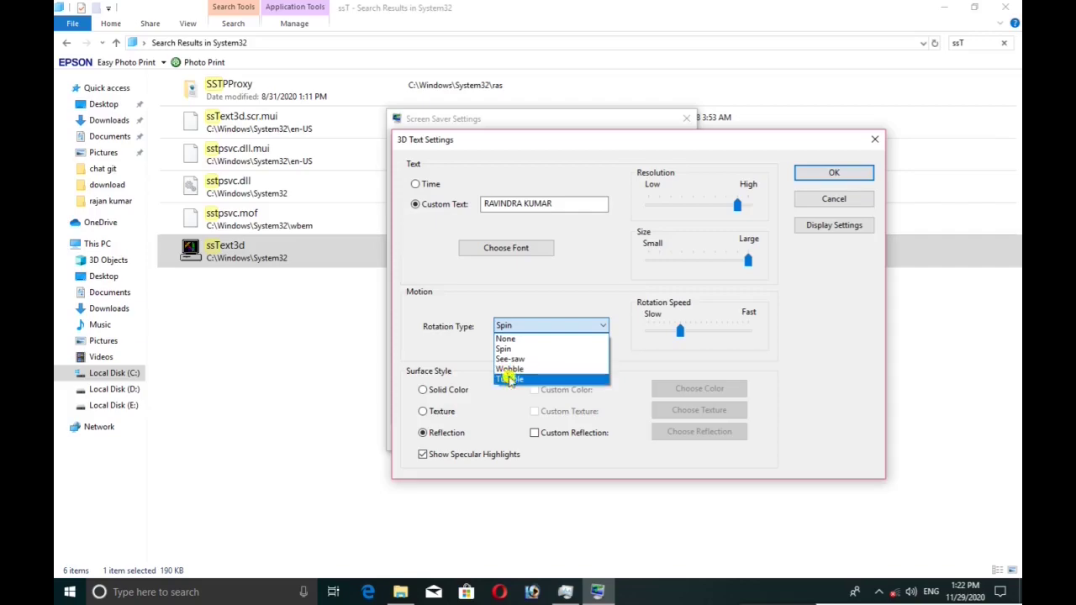
pyautogui.click(501, 350)
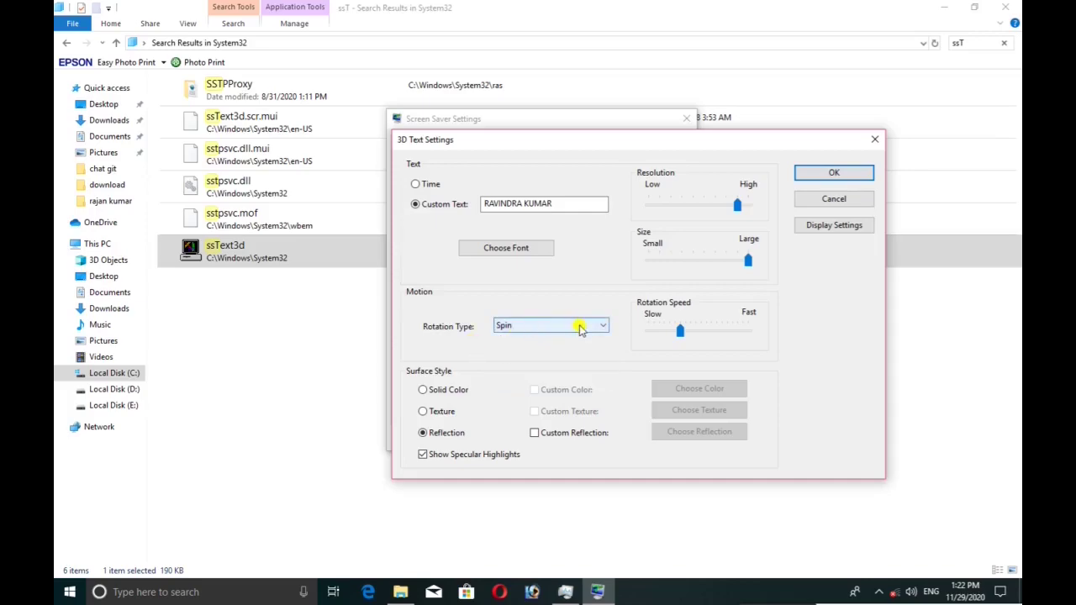
pyautogui.click(832, 175)
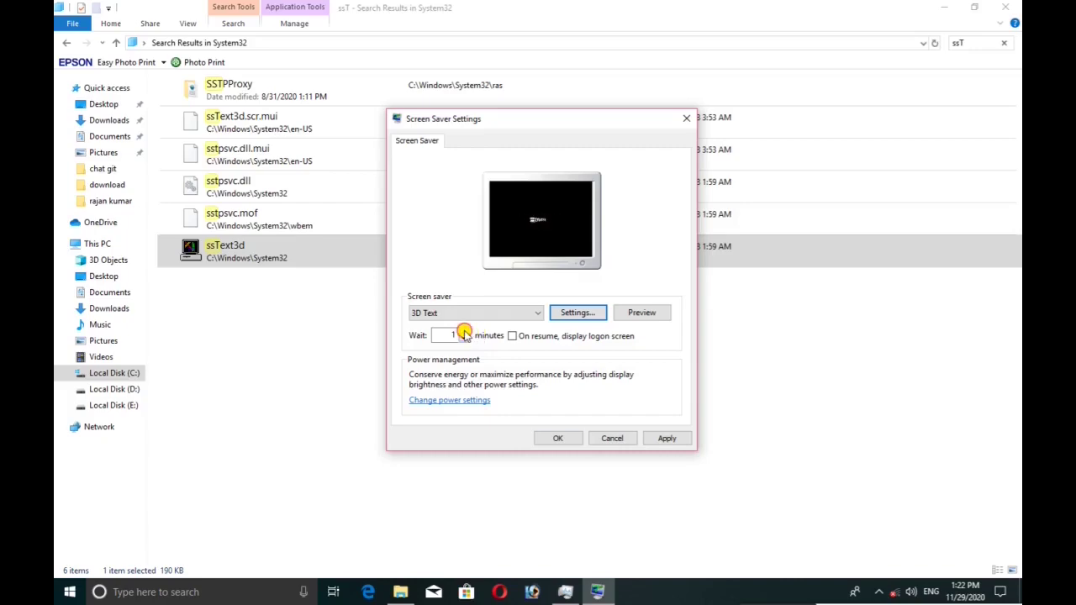
# - Set the screen saver wait time to 1 minute, then apply and confirm the screen saver settings
pyautogui.click(464, 332)
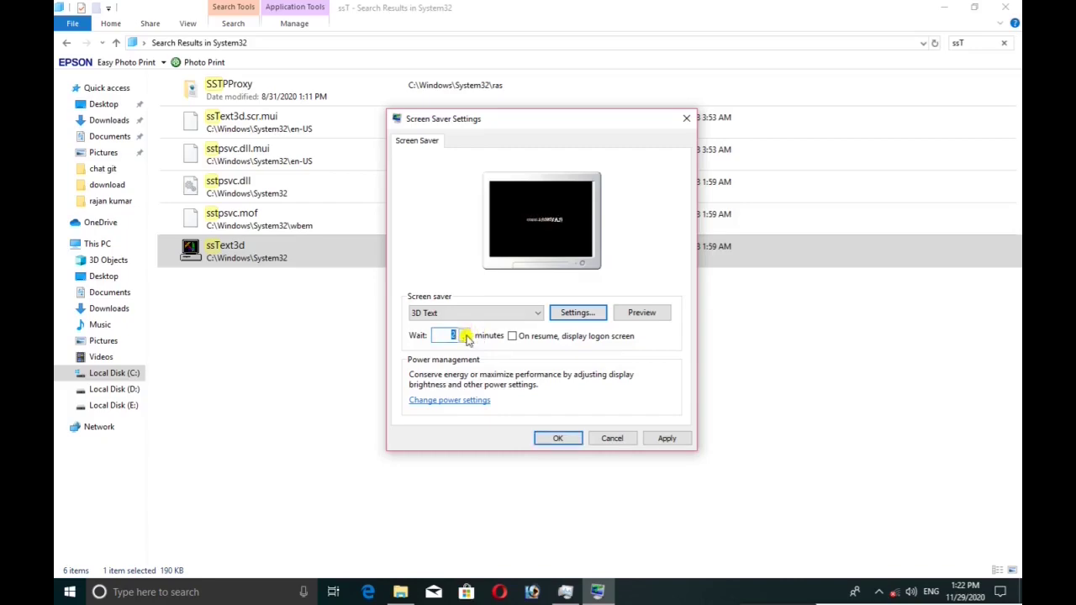
pyautogui.click(464, 333)
pyautogui.click(464, 340)
pyautogui.click(464, 339)
pyautogui.click(676, 443)
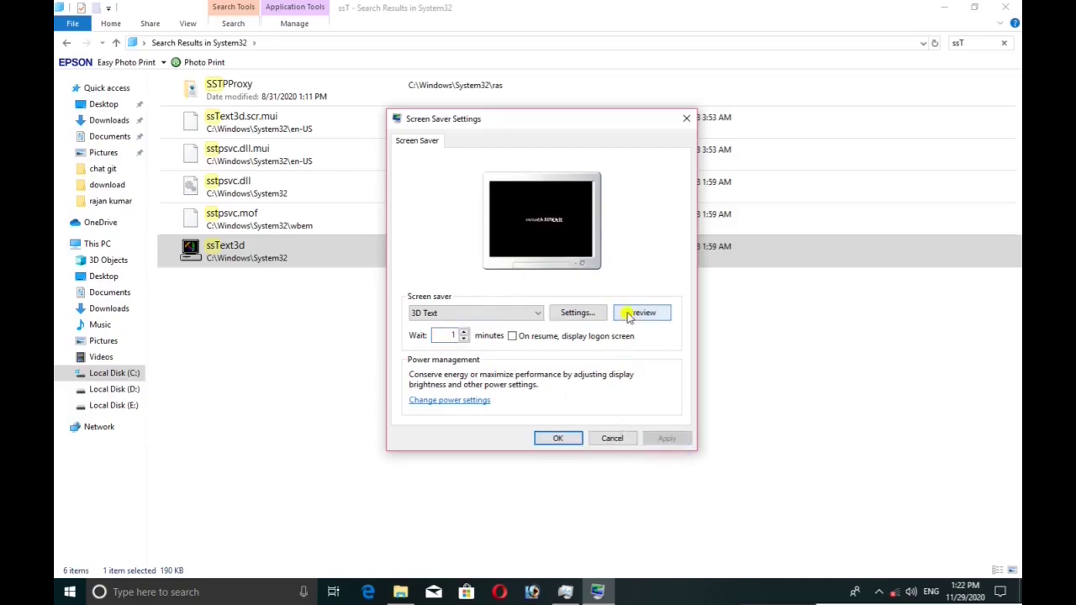
pyautogui.click(558, 439)
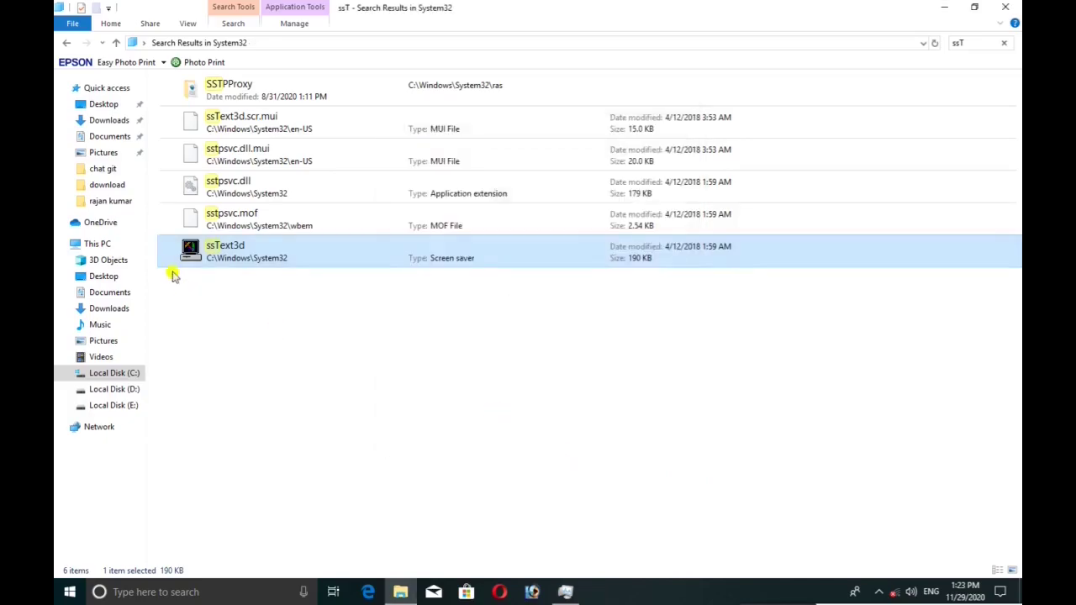
# - Close the System32 search results window and refresh the desktop several times
pyautogui.click(1012, 5)
pyautogui.rightClick(396, 77)
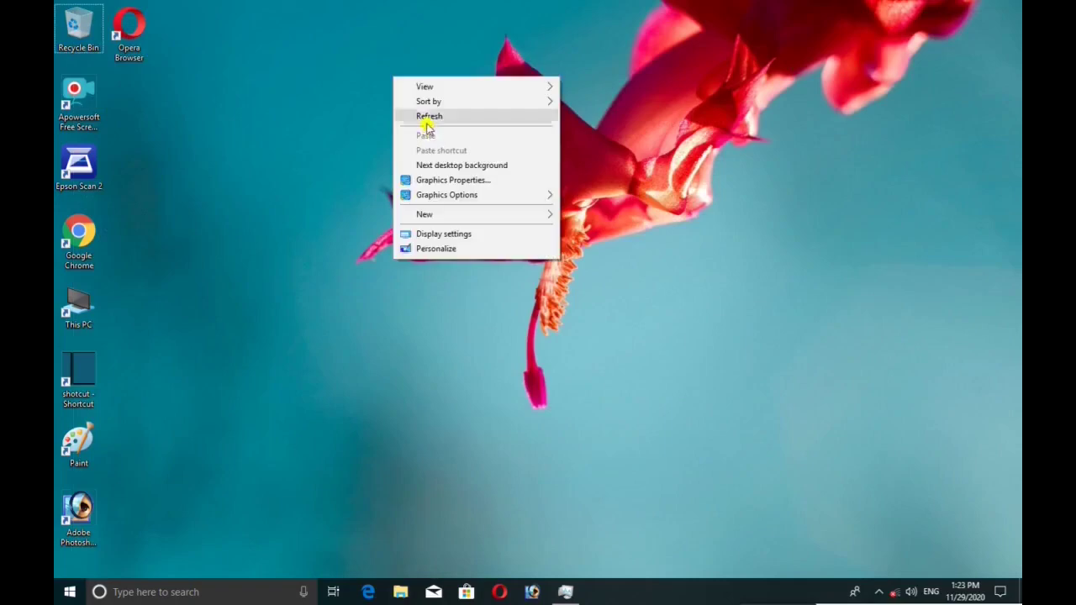
pyautogui.click(428, 117)
pyautogui.rightClick(428, 138)
pyautogui.click(445, 174)
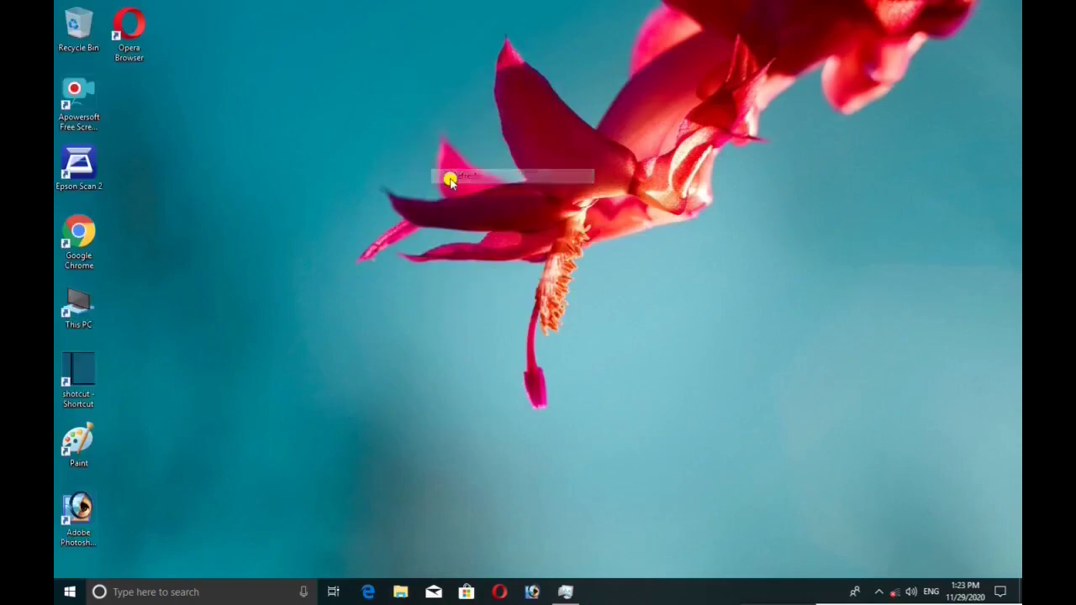
pyautogui.rightClick(450, 179)
pyautogui.click(469, 217)
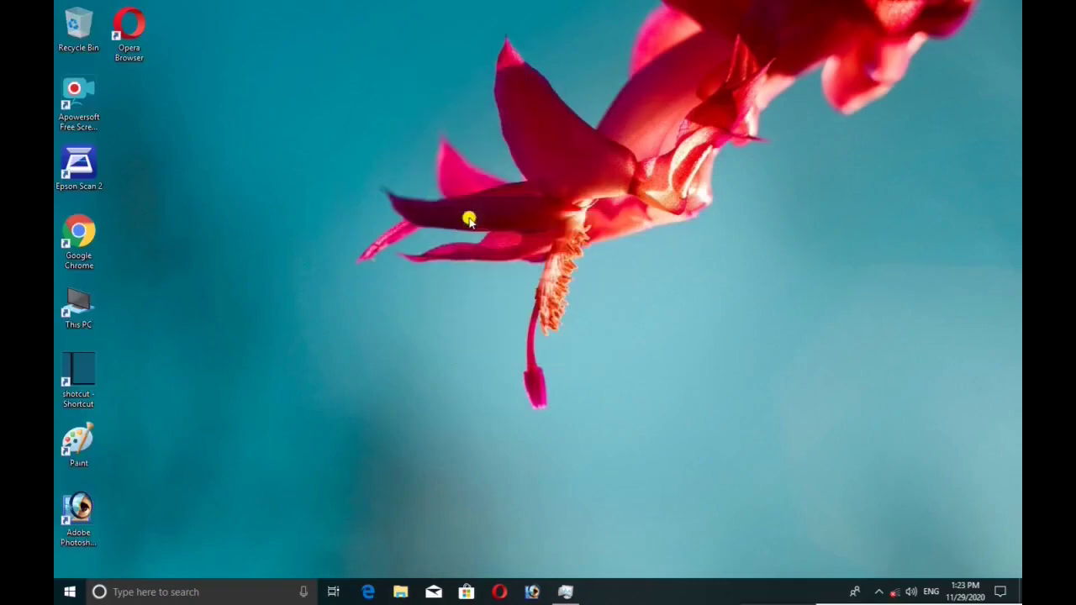